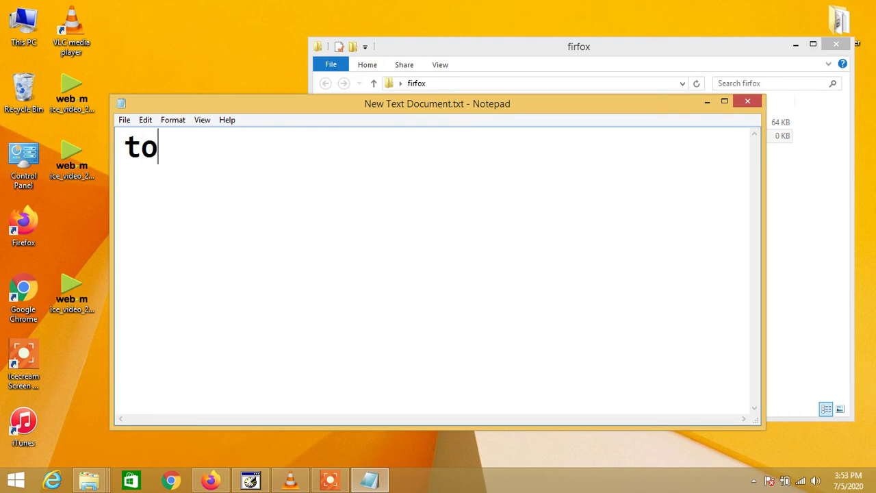
Step: Complete the first line of the note so it reads "today i will show you how to check"
{"action": "type", "text": "i will sh"}
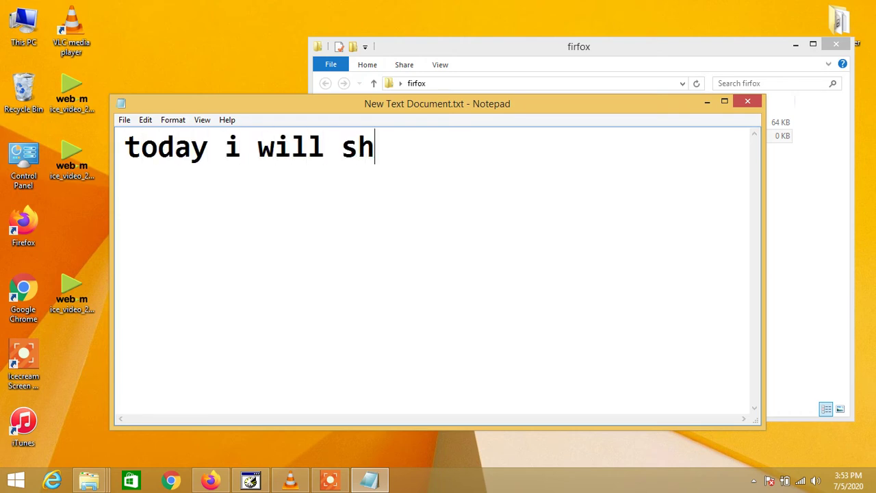
{"action": "type", "text": "ow "}
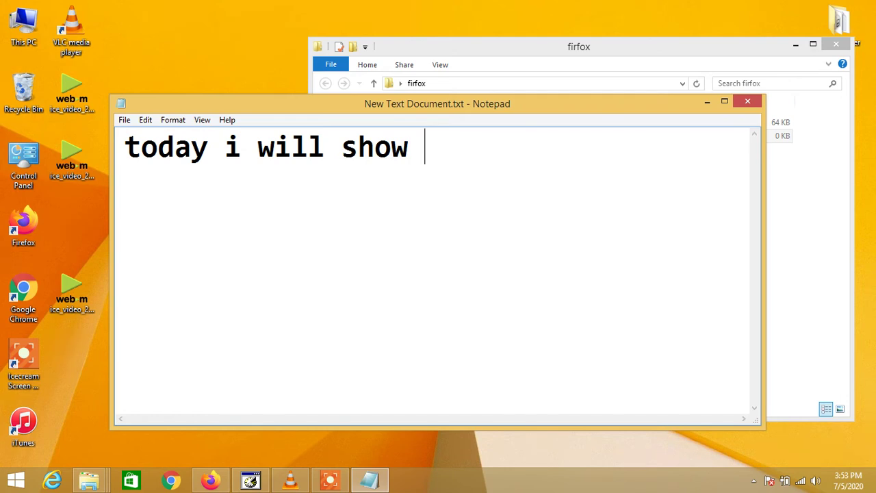
{"action": "type", "text": "you how to"}
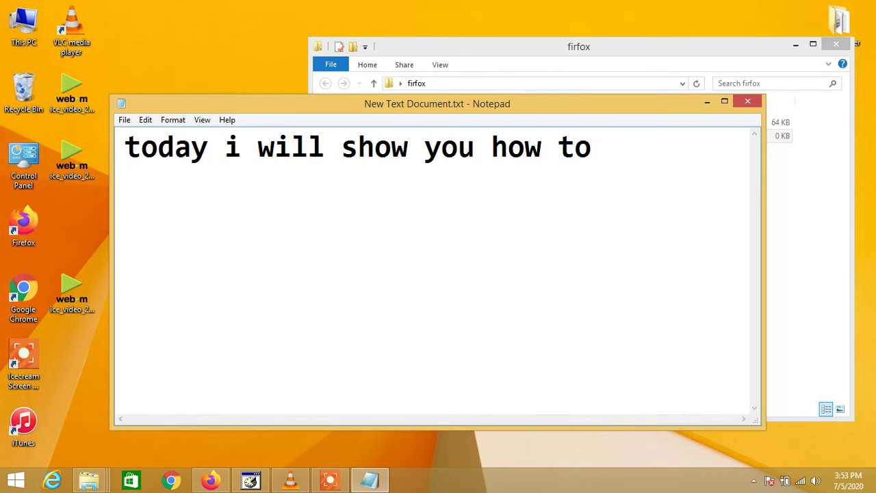
{"action": "type", "text": "check"}
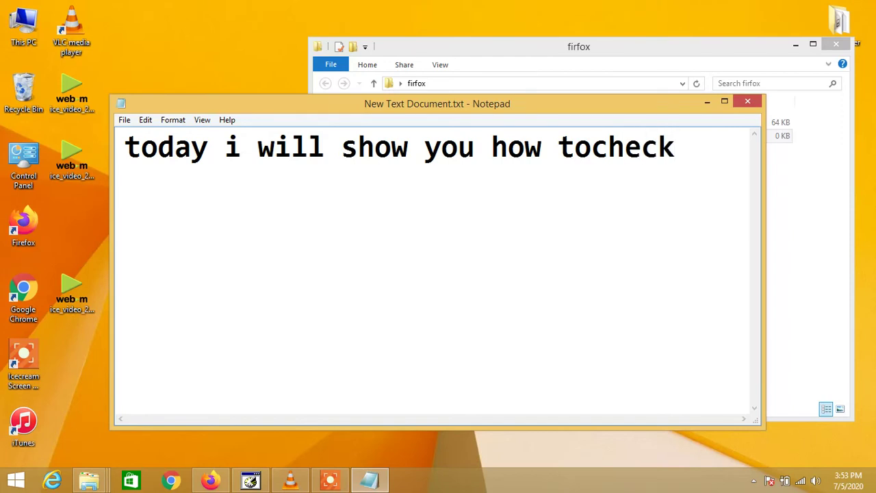
{"action": "left_click", "coordinate": [592, 148]}
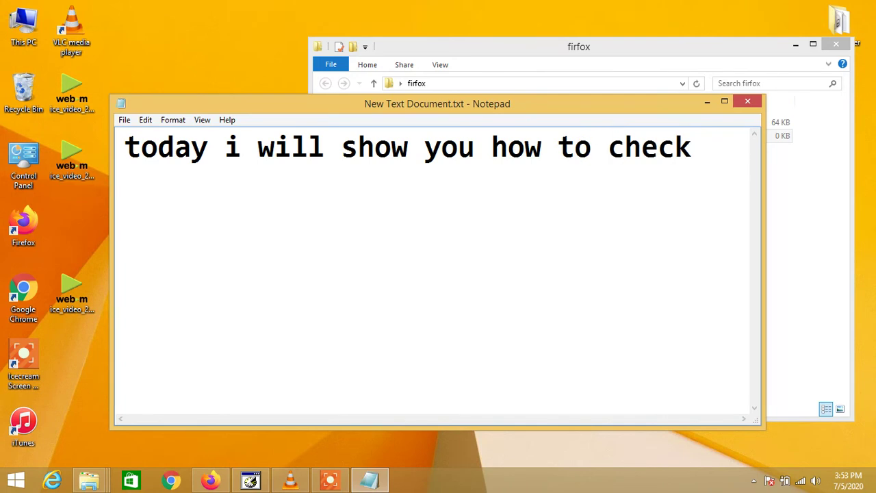
Step: Leave one blank line below the first line and write "your firefox history in one click"
{"action": "left_click", "coordinate": [687, 150]}
{"action": "key", "text": "Return"}
{"action": "key", "text": "Return"}
{"action": "type", "text": "you"}
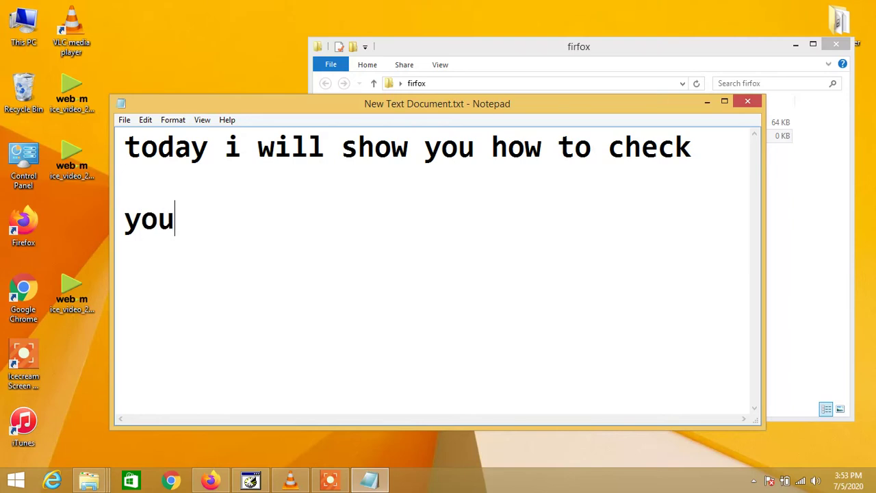
{"action": "type", "text": "r f"}
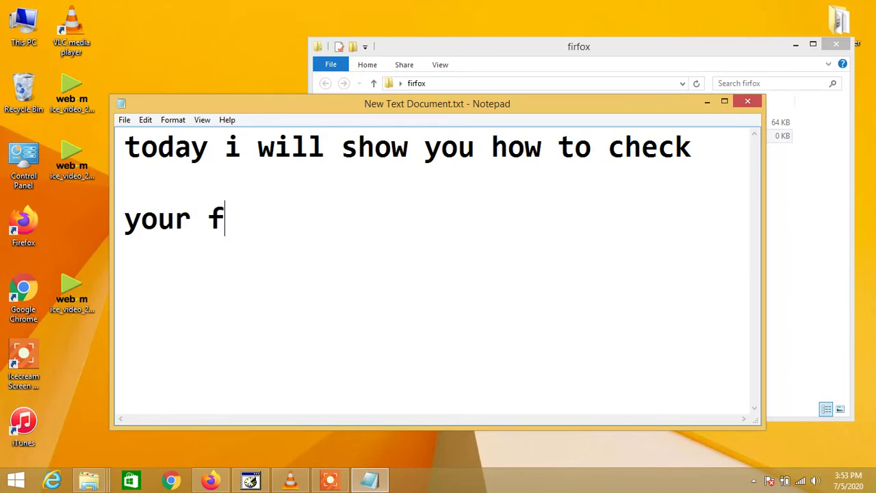
{"action": "type", "text": "irefox "}
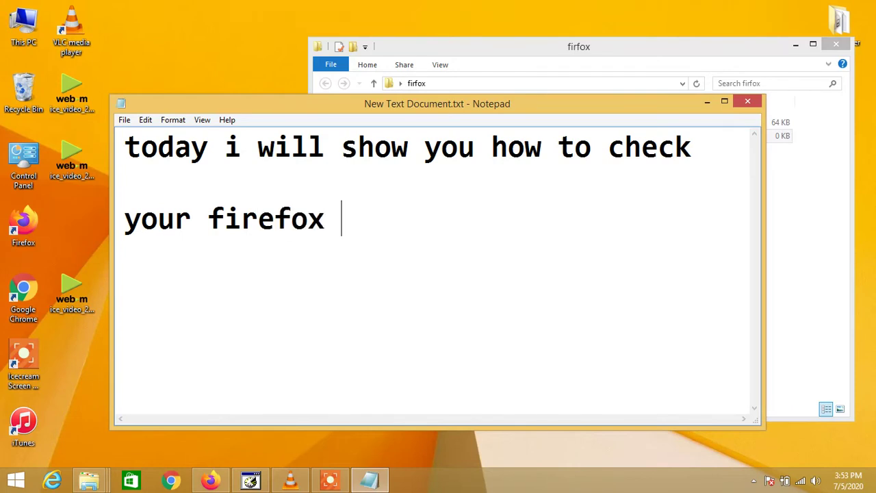
{"action": "type", "text": "his"}
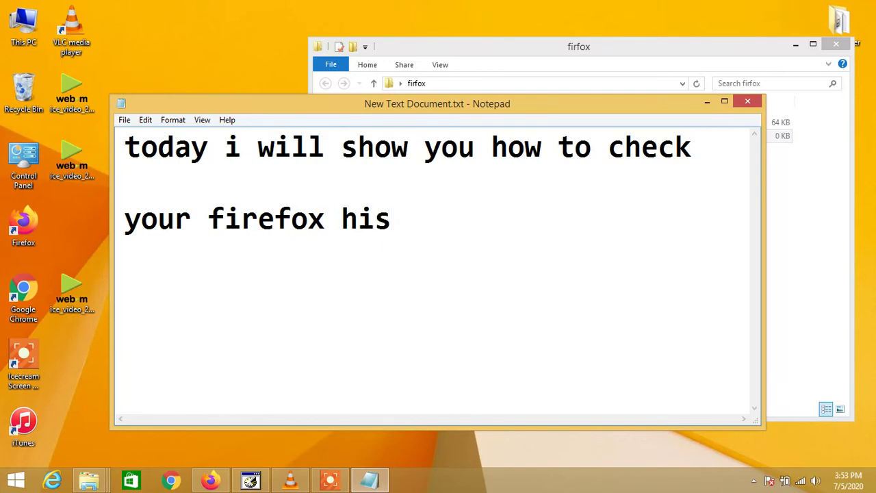
{"action": "type", "text": "tory in "}
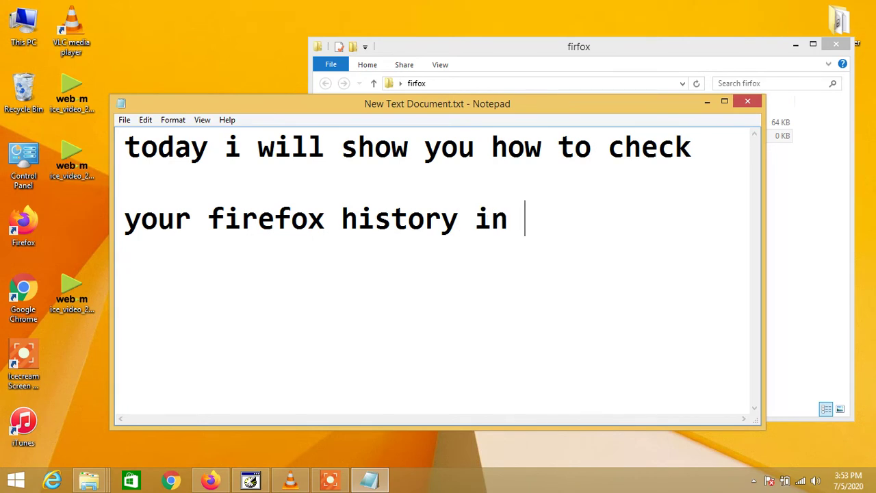
{"action": "type", "text": "one cli"}
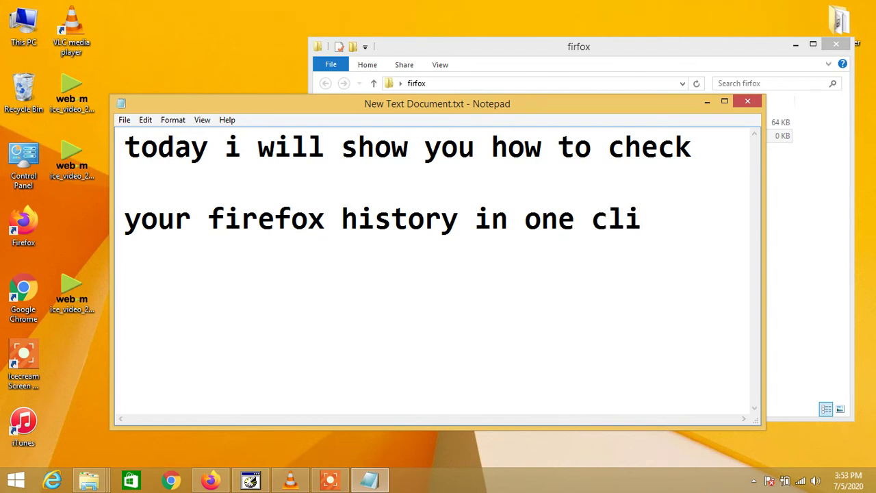
{"action": "type", "text": "ck"}
Step: Leave two blank lines and write "links in description"
{"action": "key", "text": "Return"}
{"action": "key", "text": "Return"}
{"action": "key", "text": "Return"}
{"action": "type", "text": "lin"}
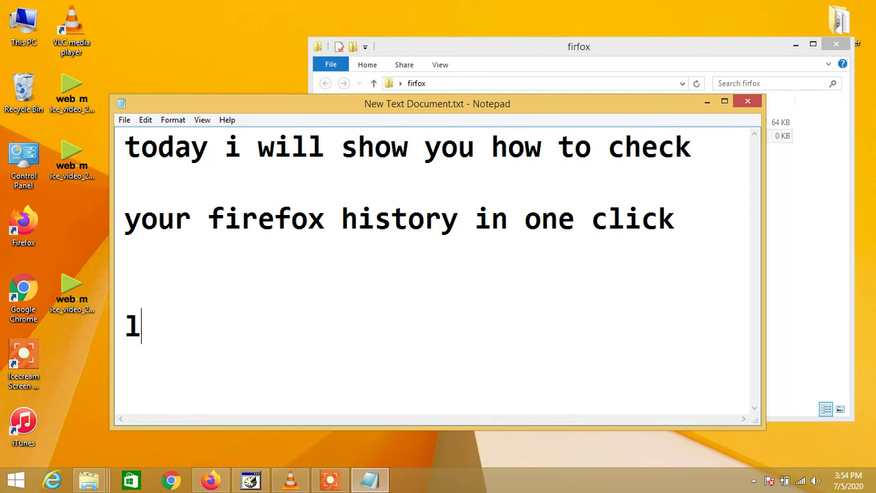
{"action": "type", "text": "k"}
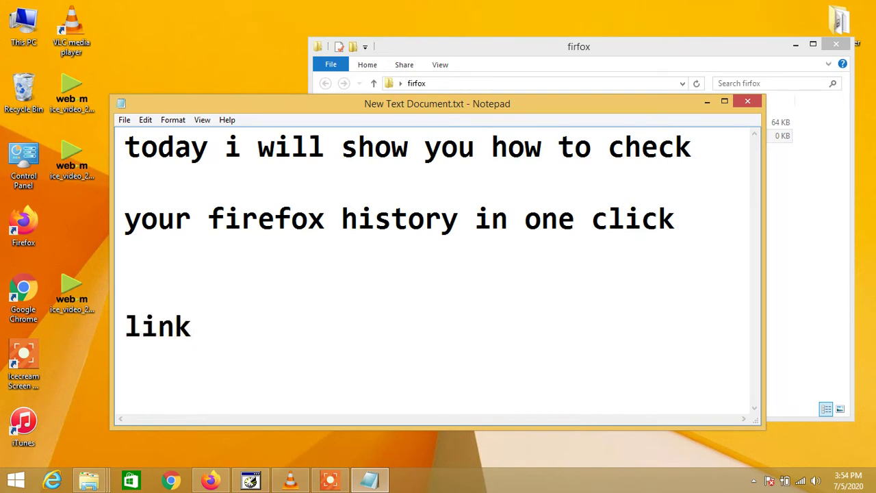
{"action": "type", "text": "s in "}
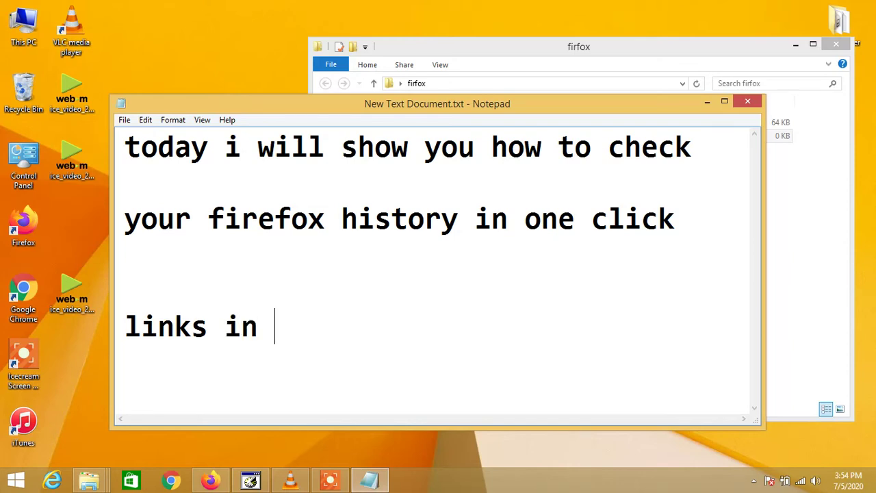
{"action": "type", "text": "de"}
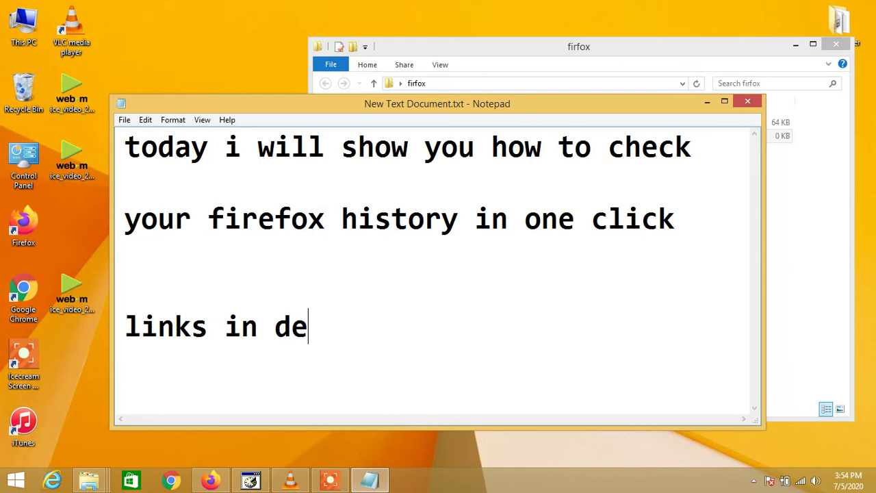
{"action": "type", "text": "sc"}
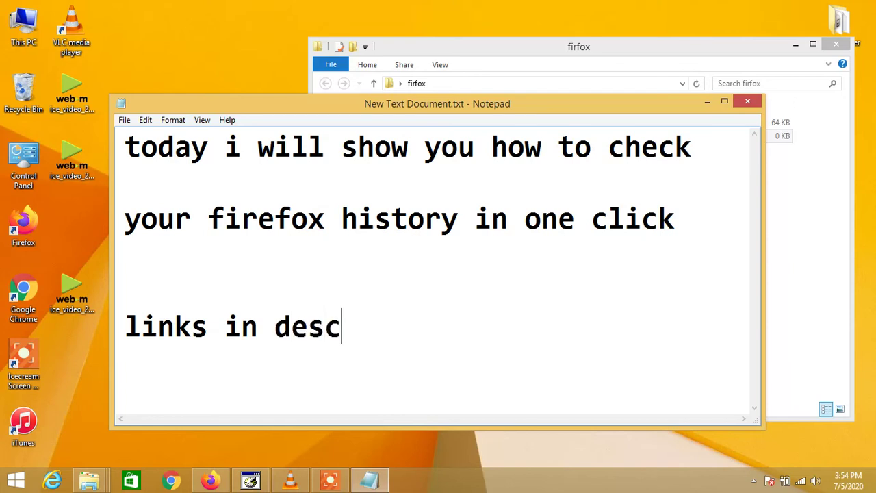
{"action": "type", "text": "rip"}
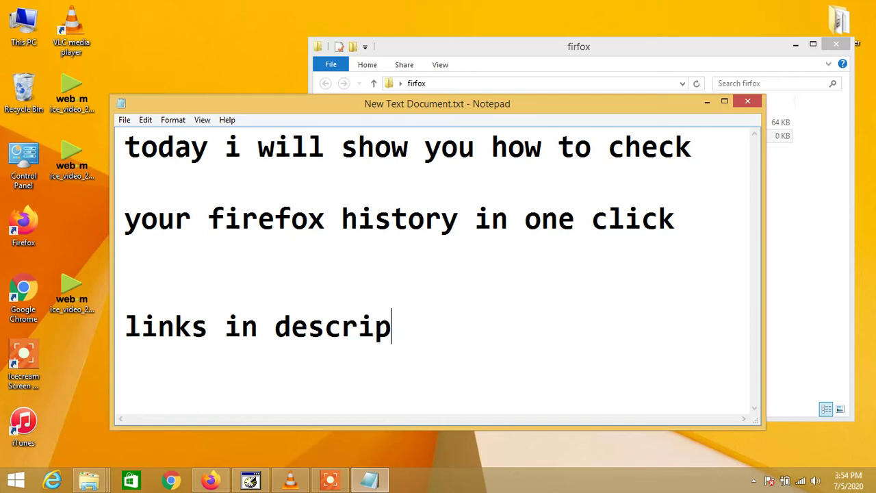
{"action": "type", "text": "tion"}
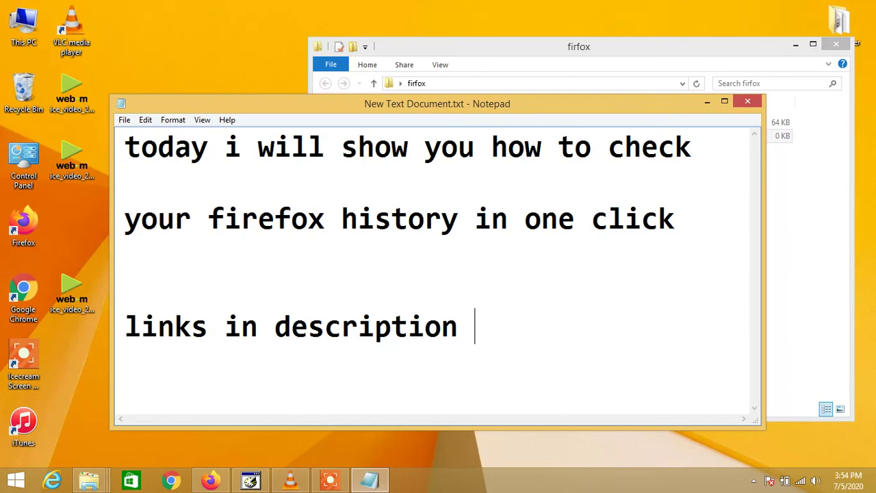
Step: Leave three blank lines below "links in description" and write "pleas subscribe my channel for new"
{"action": "key", "text": "Return"}
{"action": "key", "text": "Return"}
{"action": "key", "text": "Return"}
{"action": "key", "text": "Return"}
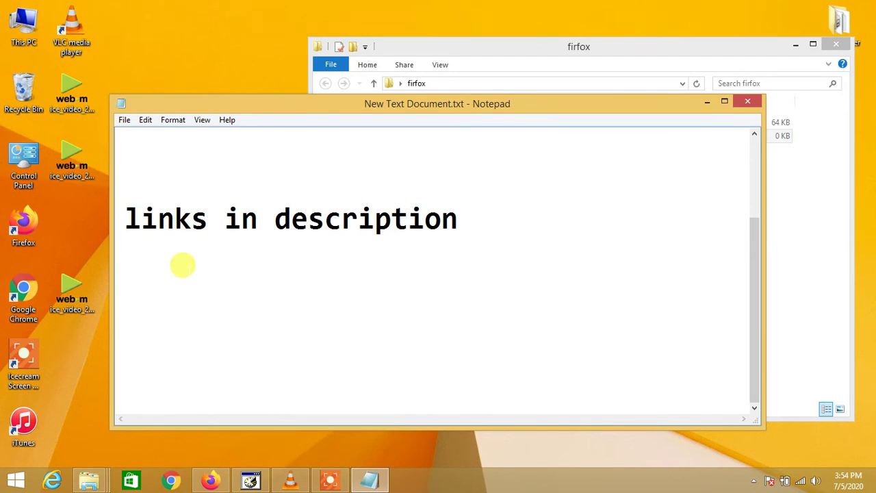
{"action": "type", "text": "ple"}
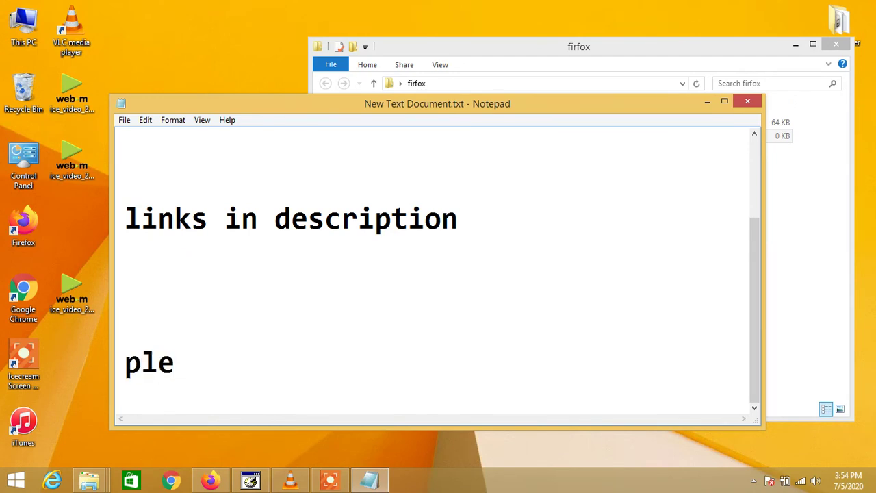
{"action": "type", "text": "as"}
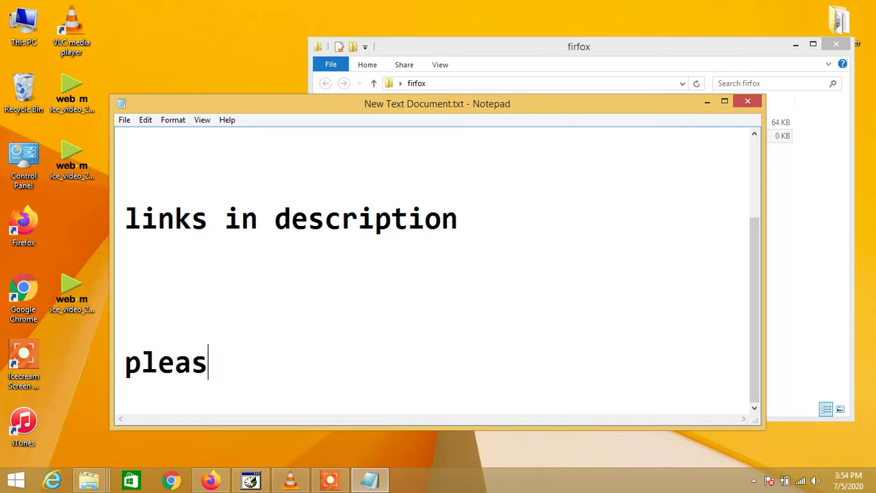
{"action": "type", "text": " su"}
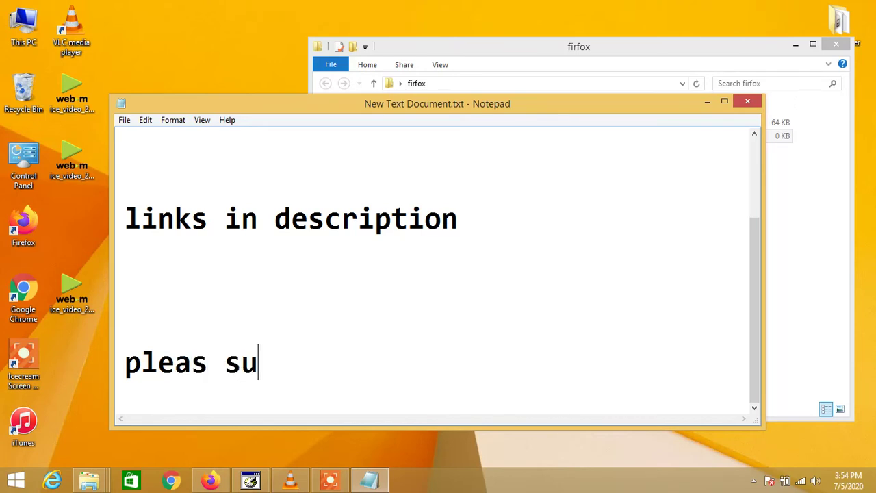
{"action": "type", "text": "bs"}
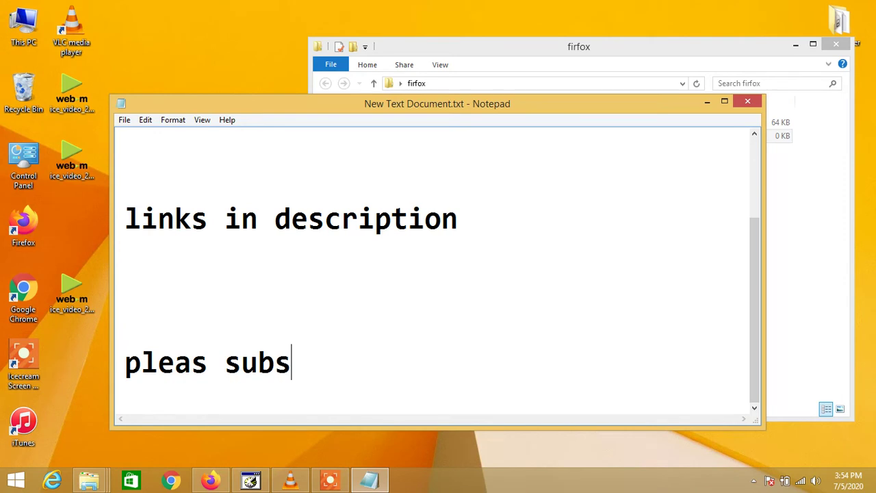
{"action": "type", "text": "cr"}
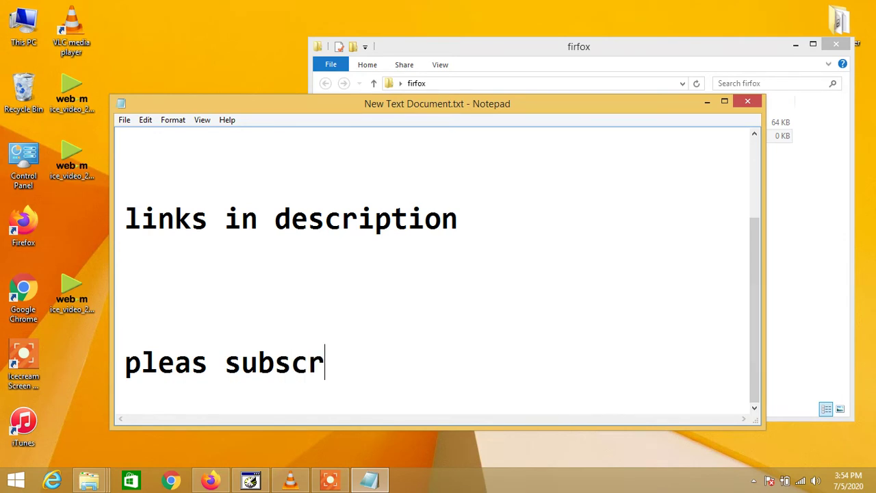
{"action": "type", "text": "ibe "}
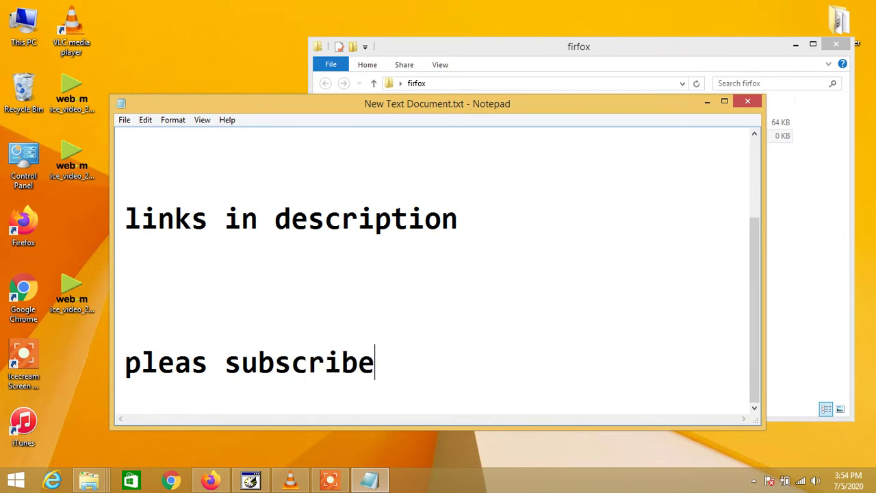
{"action": "type", "text": "my"}
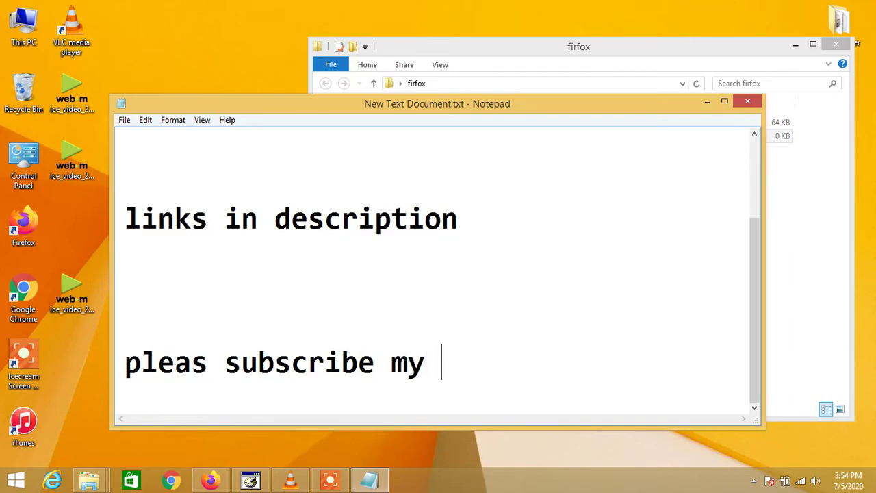
{"action": "type", "text": " cha"}
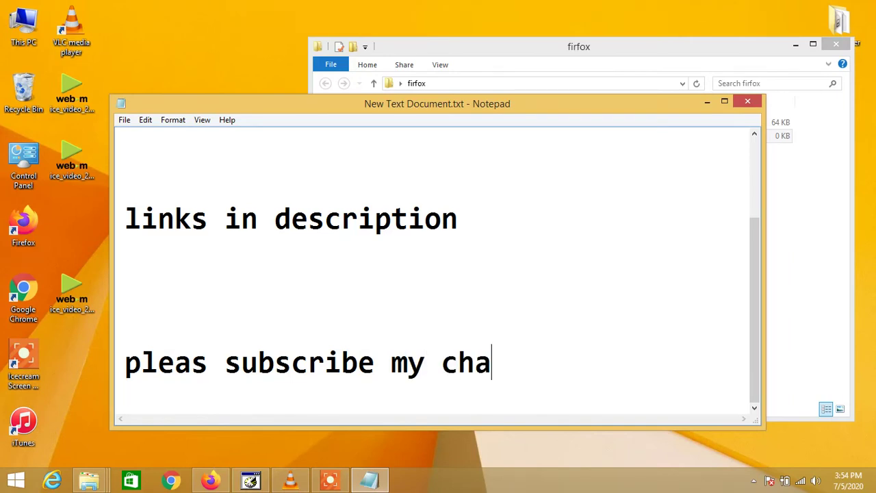
{"action": "type", "text": "nne"}
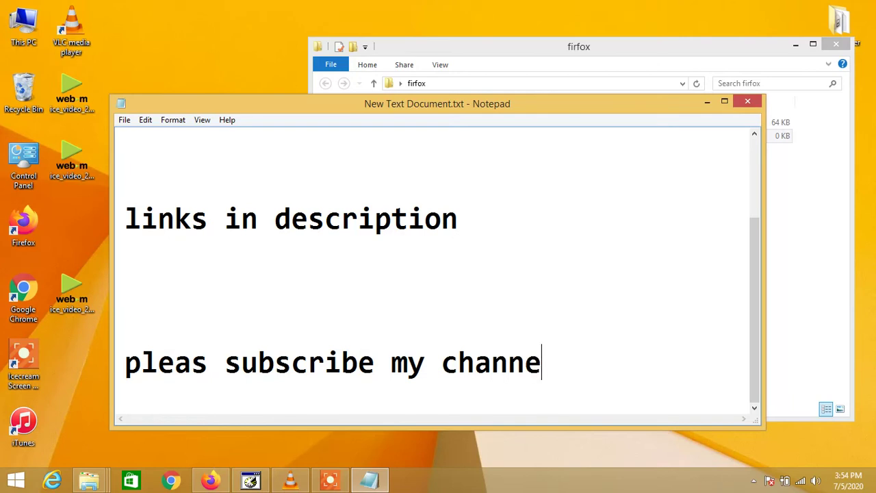
{"action": "type", "text": "l for "}
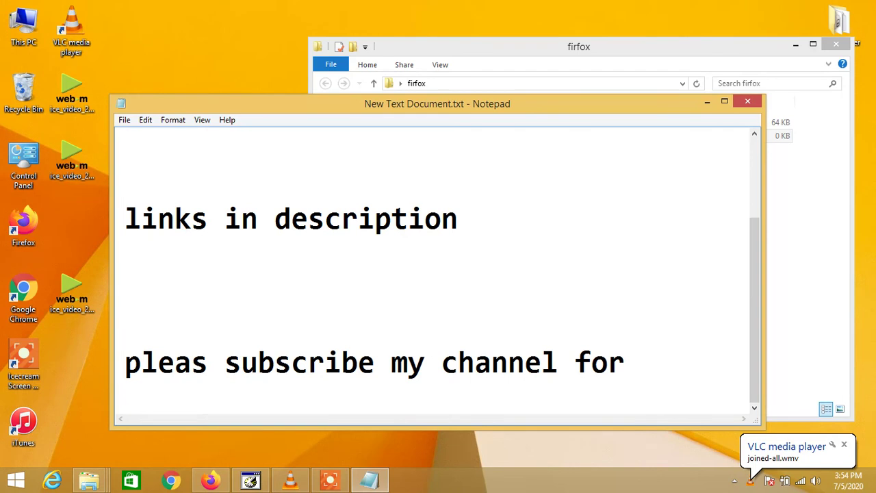
{"action": "type", "text": "new"}
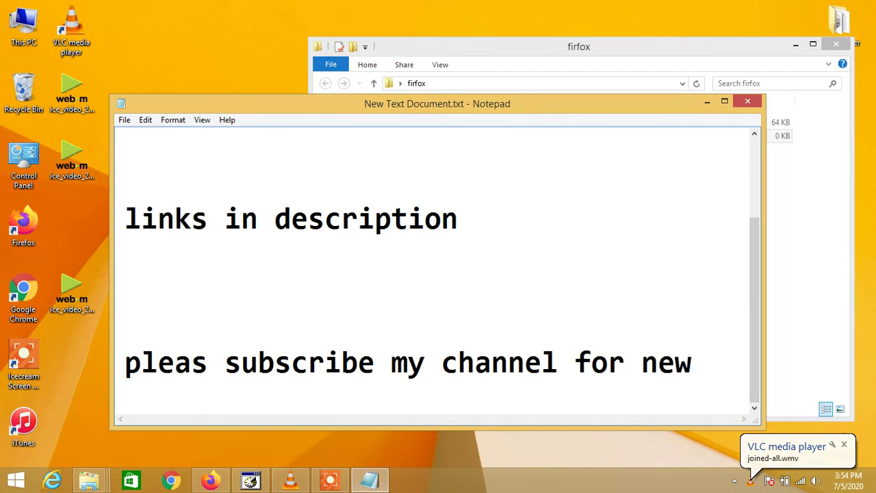
{"action": "type", "text": "w"}
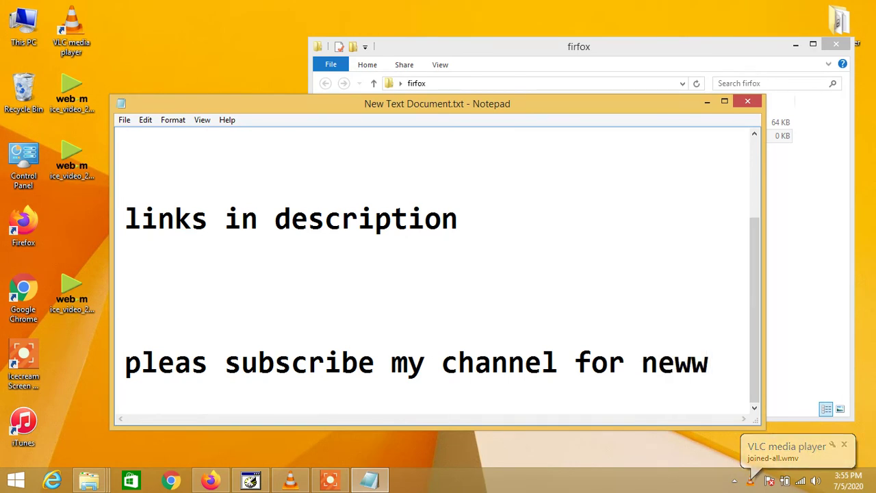
{"action": "key", "text": "BackSpace"}
Step: Leave one blank line below the subscribe line and finish the sentence with "updates"
{"action": "key", "text": "Return"}
{"action": "key", "text": "Return"}
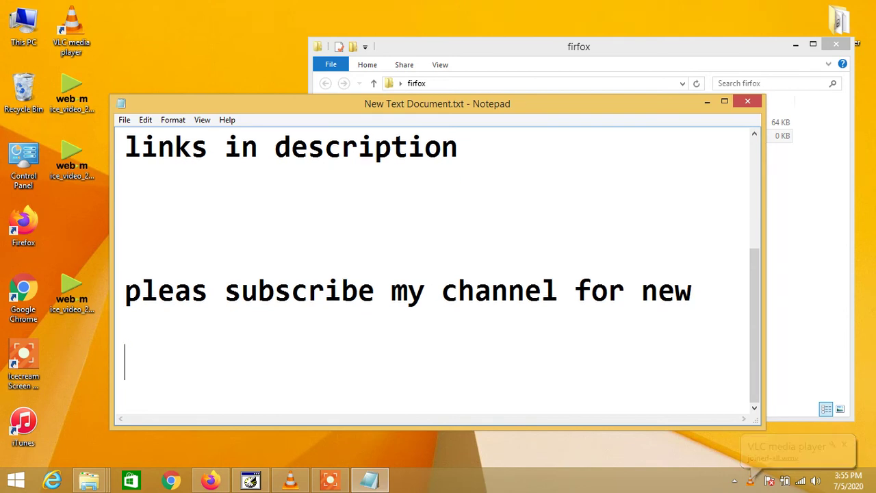
{"action": "type", "text": "upd"}
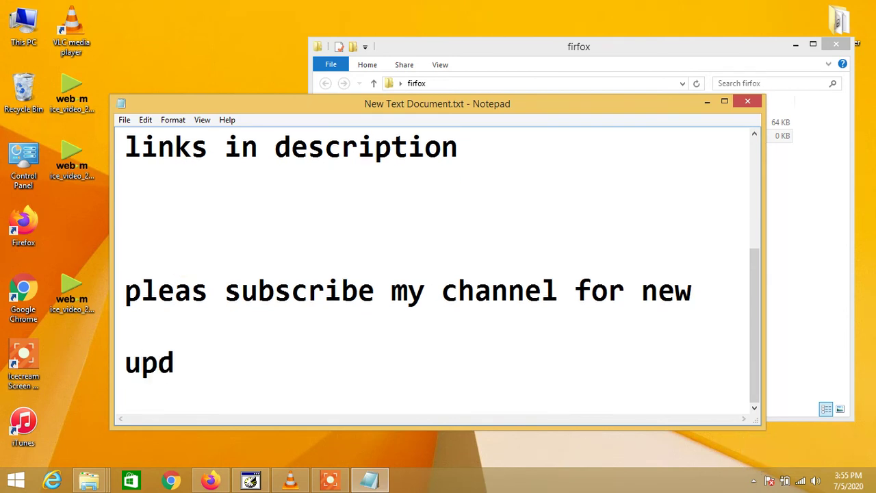
{"action": "type", "text": "at"}
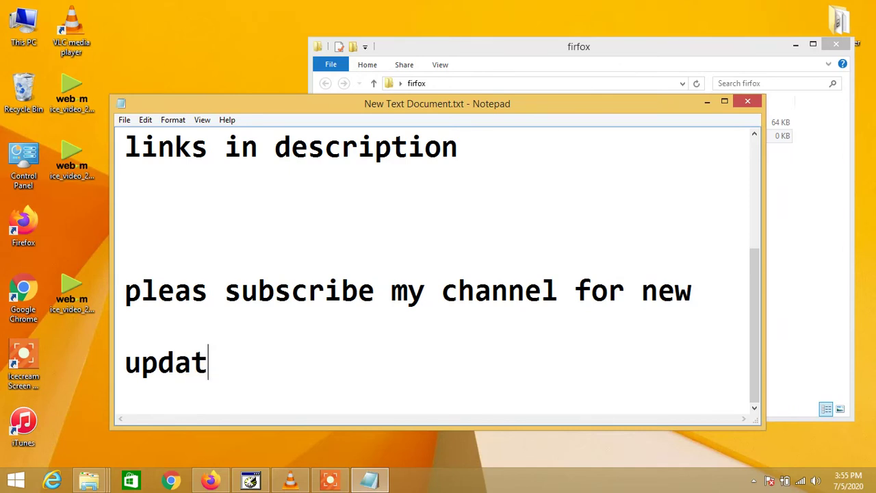
{"action": "type", "text": "es"}
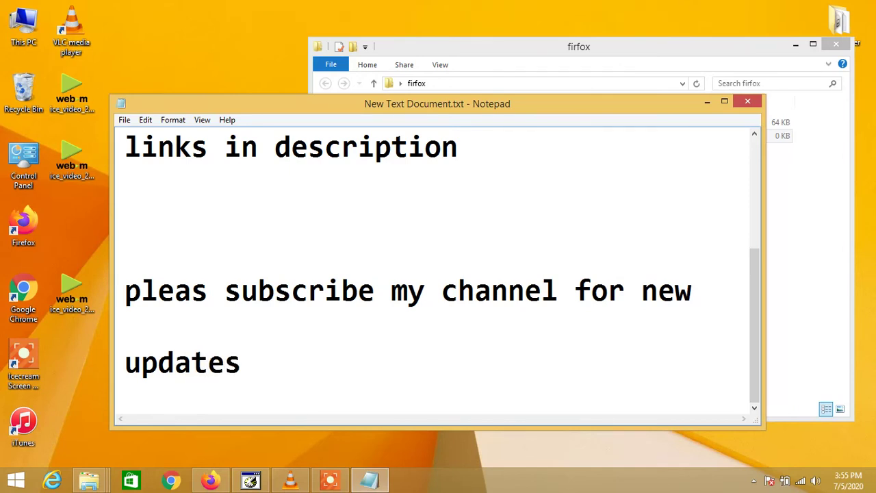
Step: Leave two blank lines below "updates", write "let start", and add four line breaks after it
{"action": "key", "text": "Return"}
{"action": "key", "text": "Return"}
{"action": "key", "text": "Return"}
{"action": "type", "text": "le"}
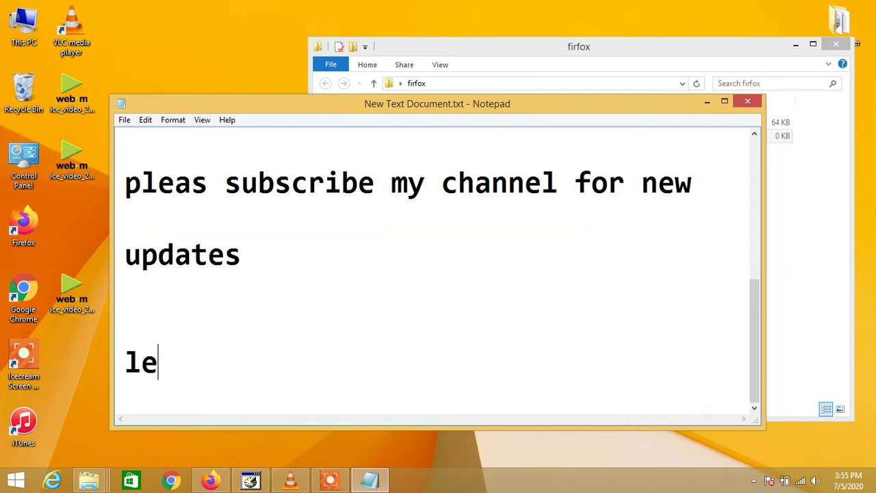
{"action": "type", "text": "t start"}
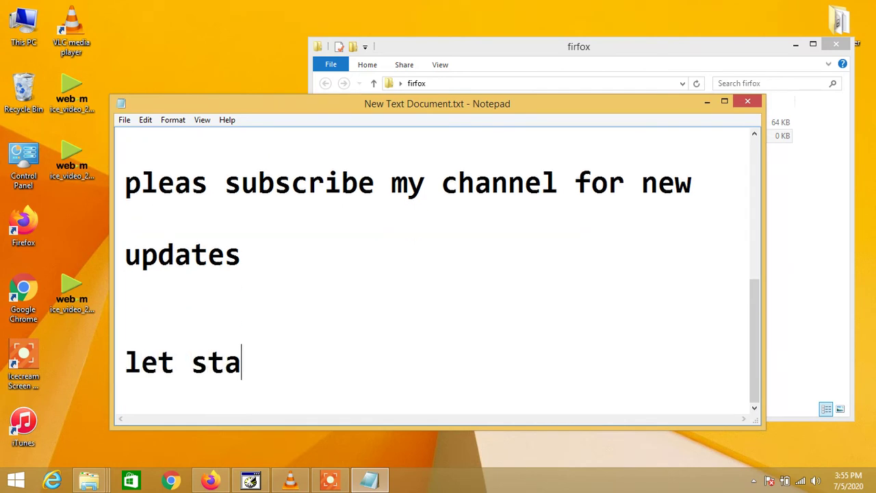
{"action": "key", "text": "Return"}
{"action": "key", "text": "Return"}
{"action": "key", "text": "Return"}
{"action": "key", "text": "Return"}
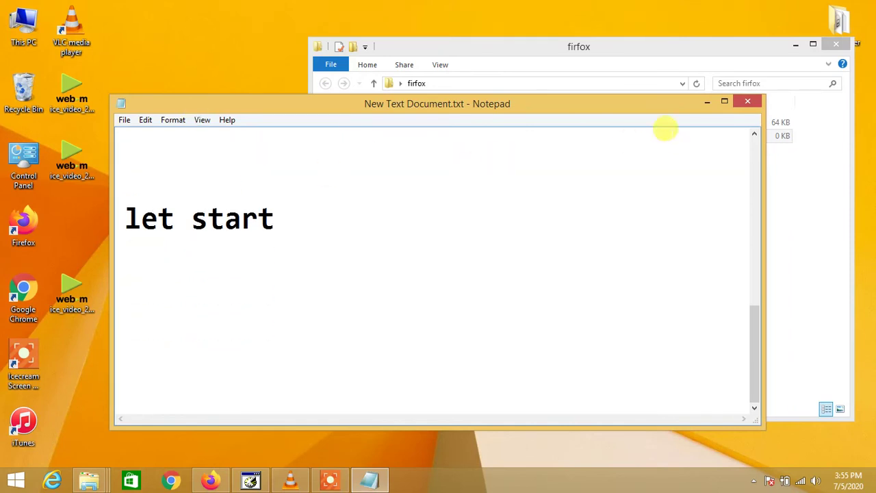
Step: Minimize the text document and refresh the desktop, returning to the firfox folder
{"action": "left_click", "coordinate": [703, 104]}
{"action": "right_click", "coordinate": [236, 277]}
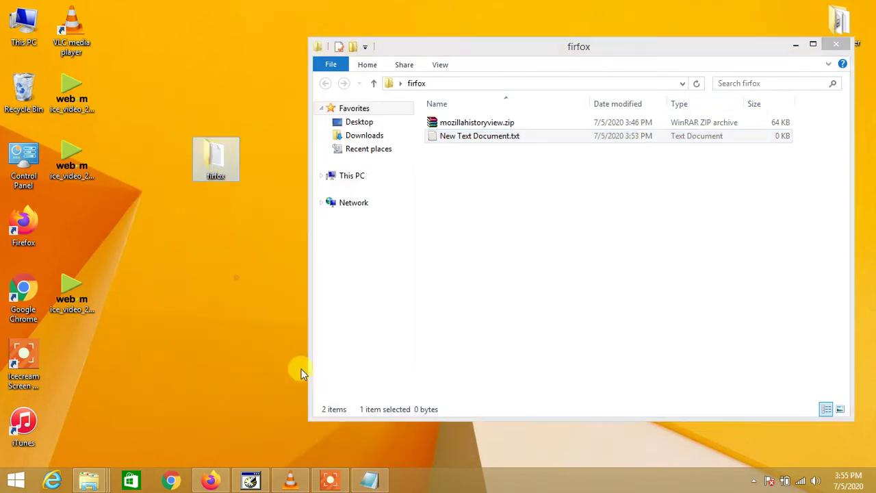
{"action": "left_click", "coordinate": [306, 314]}
{"action": "right_click", "coordinate": [224, 277]}
{"action": "left_click", "coordinate": [285, 312]}
{"action": "right_click", "coordinate": [201, 277]}
{"action": "left_click", "coordinate": [233, 304]}
{"action": "left_click", "coordinate": [472, 327]}
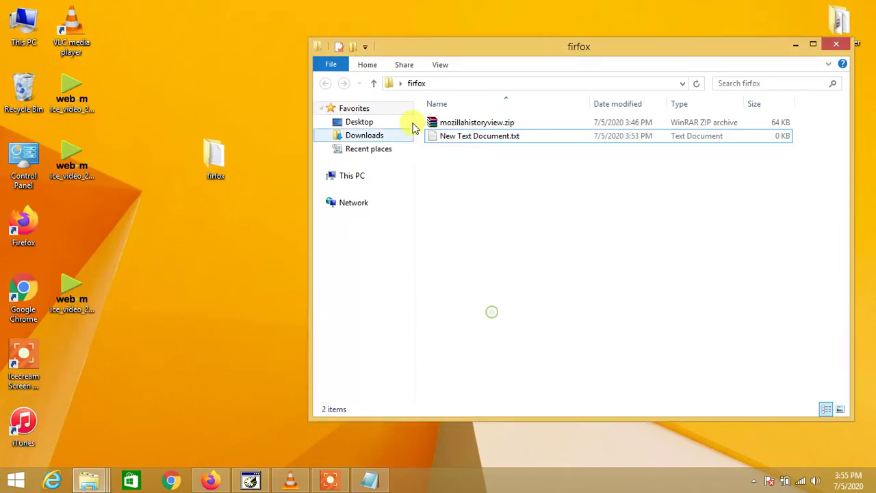
Step: Open the mozillahistoryview.zip archive from the firfox folder and run the MozillaHistoryView application inside it
{"action": "left_click", "coordinate": [448, 125]}
{"action": "double_click", "coordinate": [457, 125]}
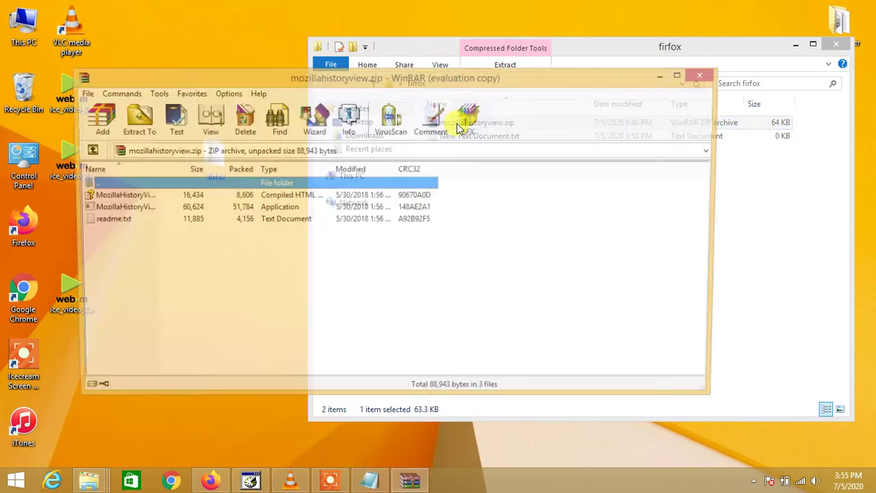
{"action": "left_click", "coordinate": [94, 207]}
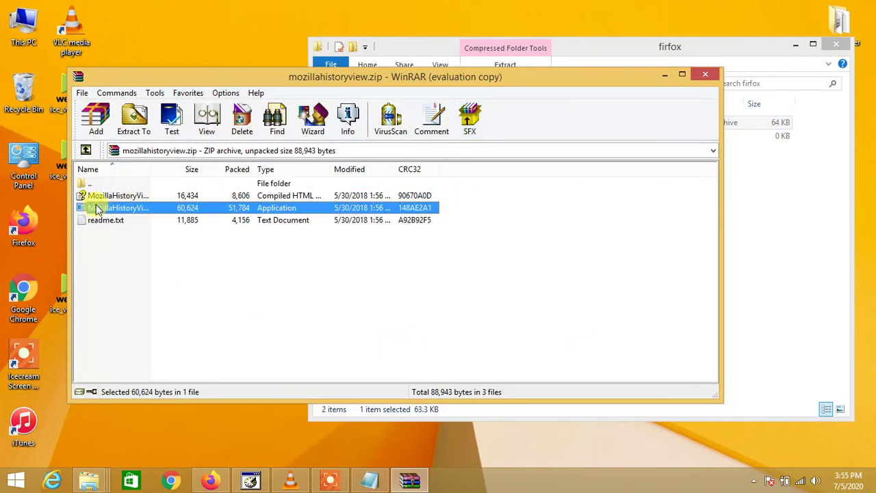
{"action": "double_click", "coordinate": [131, 211]}
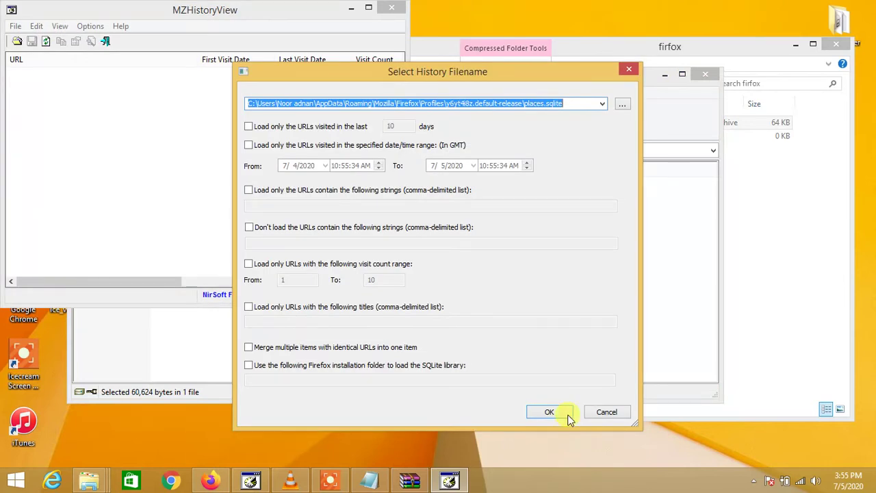
Step: Load the history from the preset Firefox places.sqlite file and look through the visited URLs in a maximized window
{"action": "left_click", "coordinate": [556, 415]}
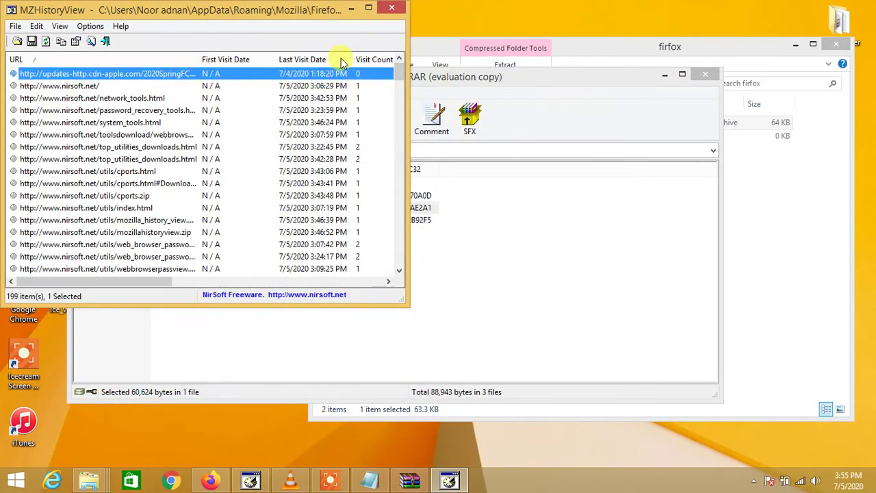
{"action": "left_click", "coordinate": [368, 7]}
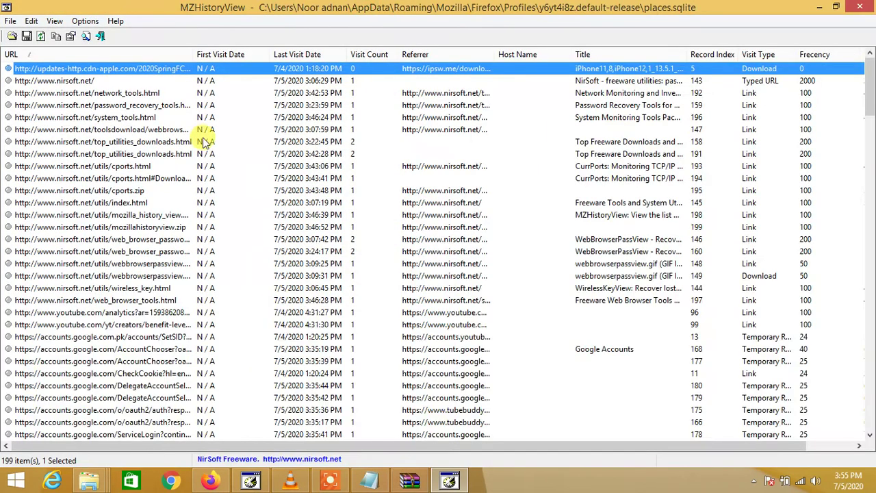
{"action": "scroll", "coordinate": [205, 140], "scroll_direction": "down", "scroll_amount": 7}
{"action": "scroll", "coordinate": [205, 140], "scroll_direction": "down", "scroll_amount": 20}
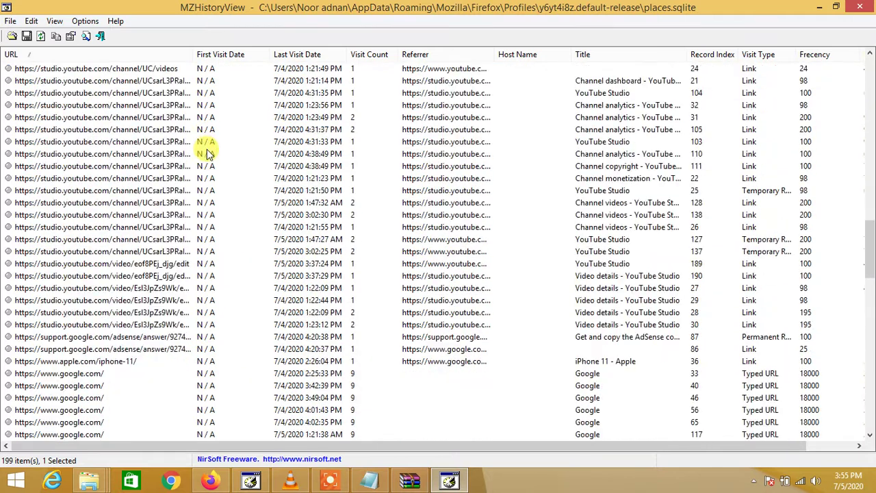
{"action": "scroll", "coordinate": [209, 155], "scroll_direction": "down", "scroll_amount": 14}
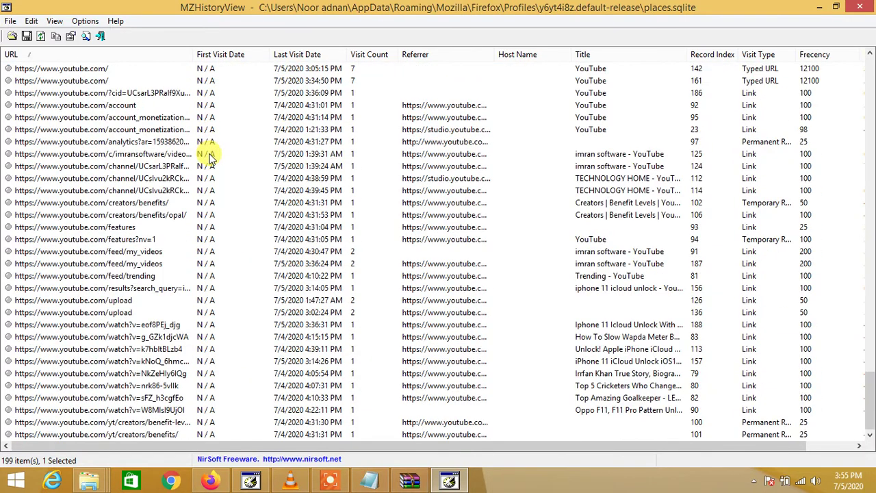
{"action": "scroll", "coordinate": [208, 157], "scroll_direction": "up", "scroll_amount": 20}
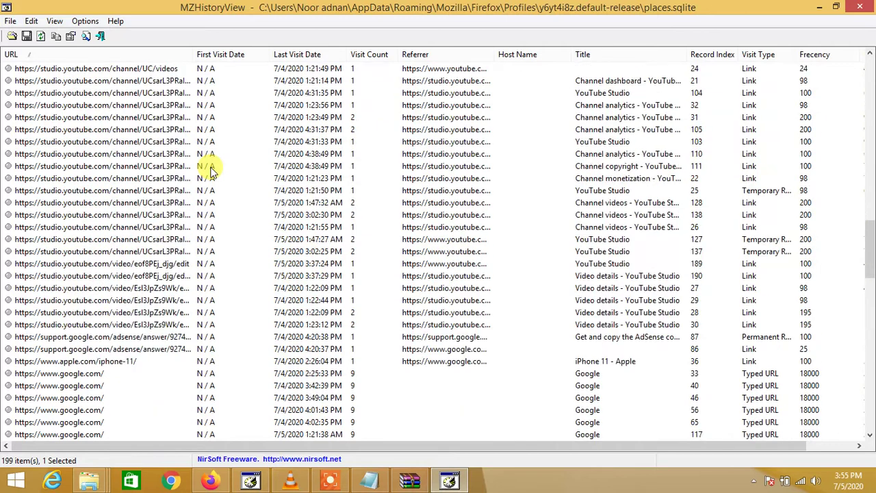
{"action": "scroll", "coordinate": [211, 170], "scroll_direction": "up", "scroll_amount": 20}
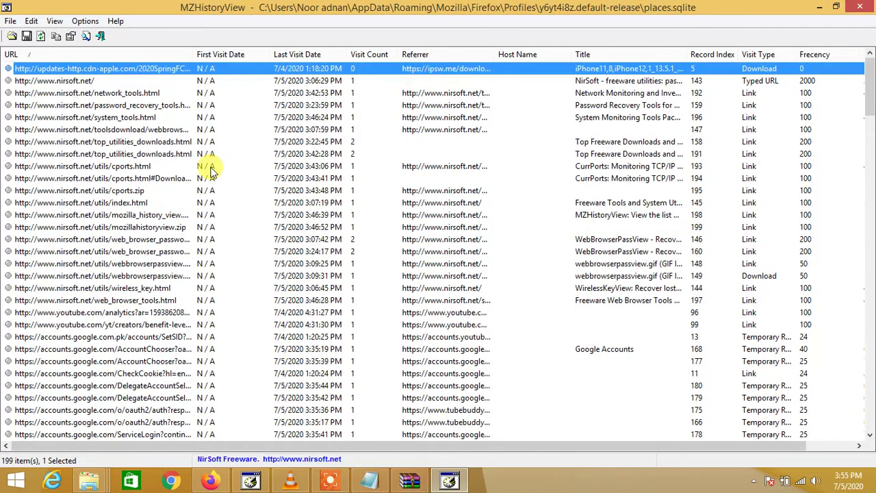
{"action": "scroll", "coordinate": [206, 167], "scroll_direction": "down", "scroll_amount": 20}
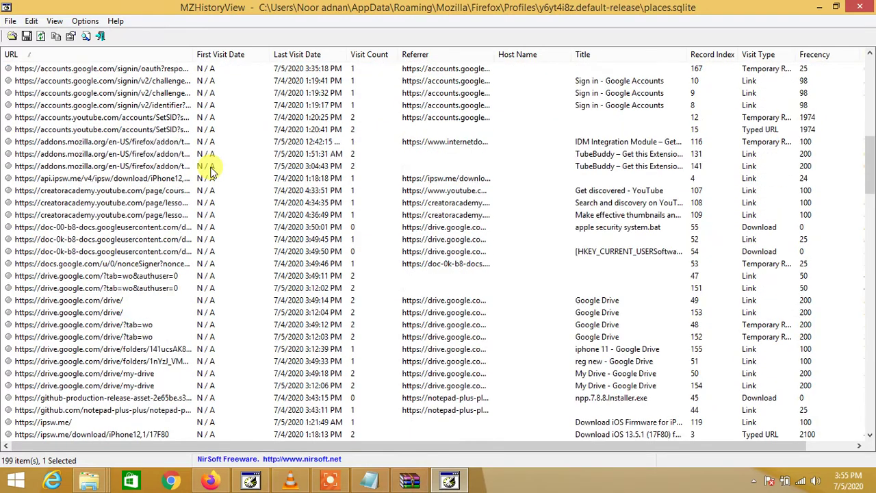
{"action": "double_click", "coordinate": [78, 214]}
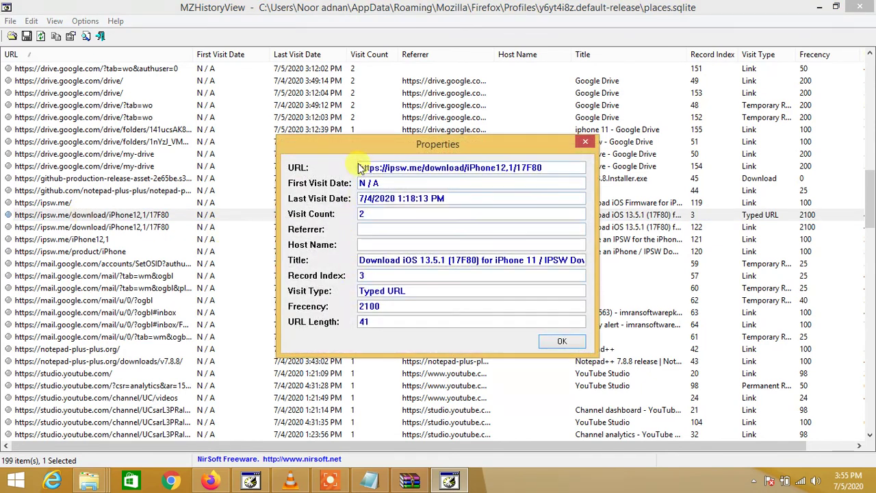
{"action": "left_click_drag", "start_coordinate": [357, 167], "coordinate": [540, 167]}
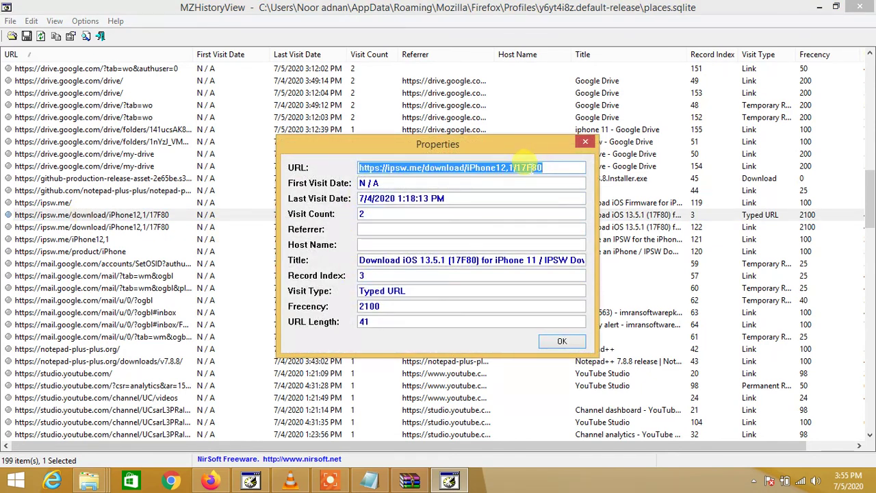
{"action": "right_click", "coordinate": [532, 168]}
{"action": "left_click", "coordinate": [560, 209]}
{"action": "left_click", "coordinate": [561, 340]}
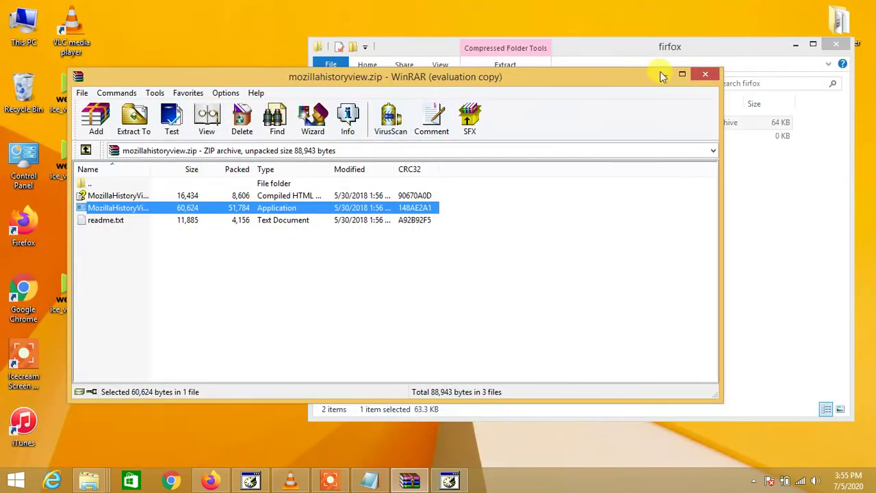
Step: Minimize the archive window, switch to Google Chrome, and load the copied ipsw.me URL
{"action": "left_click", "coordinate": [665, 73]}
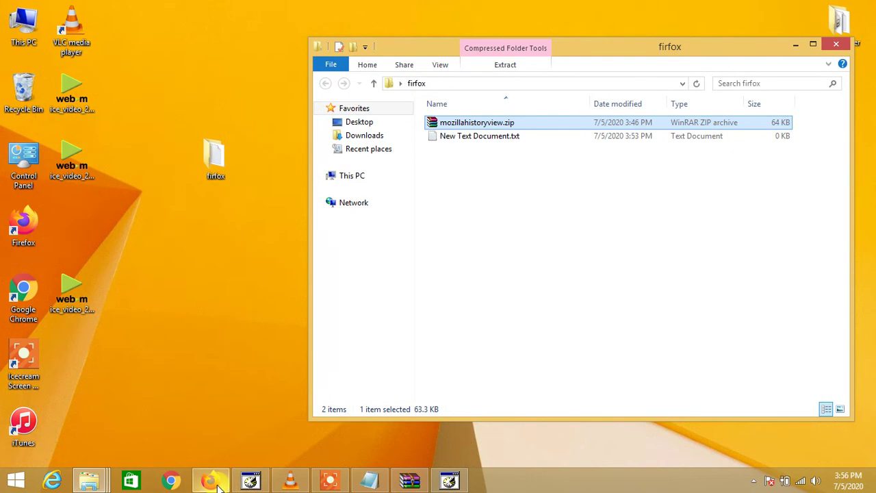
{"action": "right_click", "coordinate": [187, 269]}
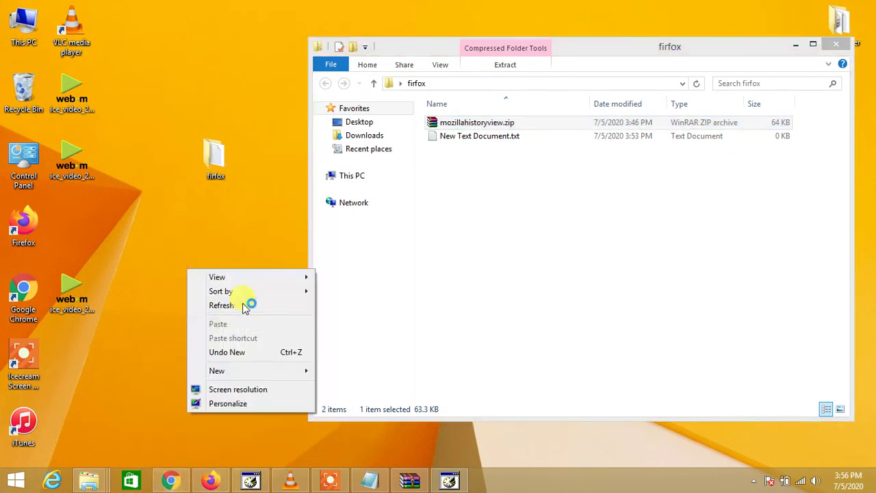
{"action": "left_click", "coordinate": [241, 306]}
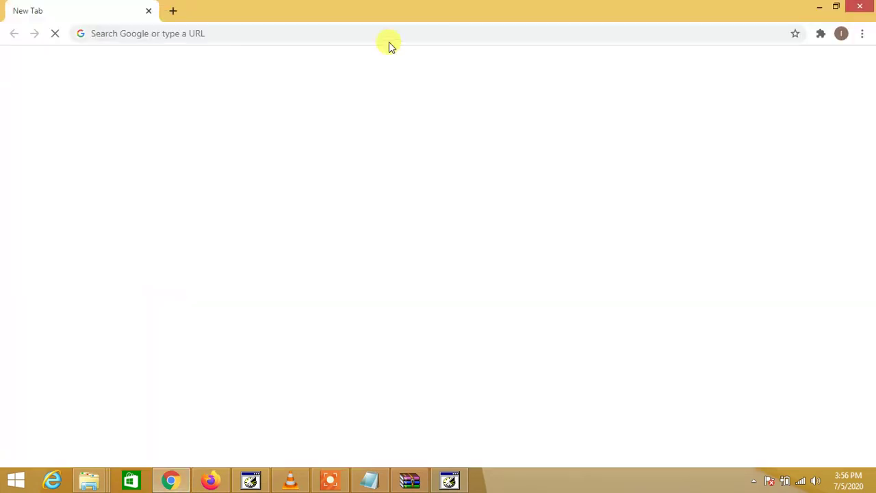
{"action": "left_click", "coordinate": [390, 34]}
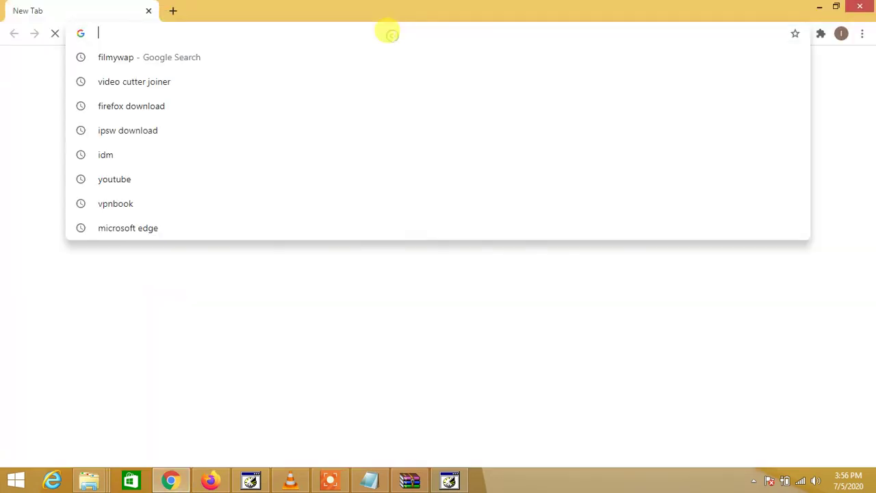
{"action": "right_click", "coordinate": [390, 34]}
{"action": "left_click", "coordinate": [411, 100]}
{"action": "left_click", "coordinate": [238, 64]}
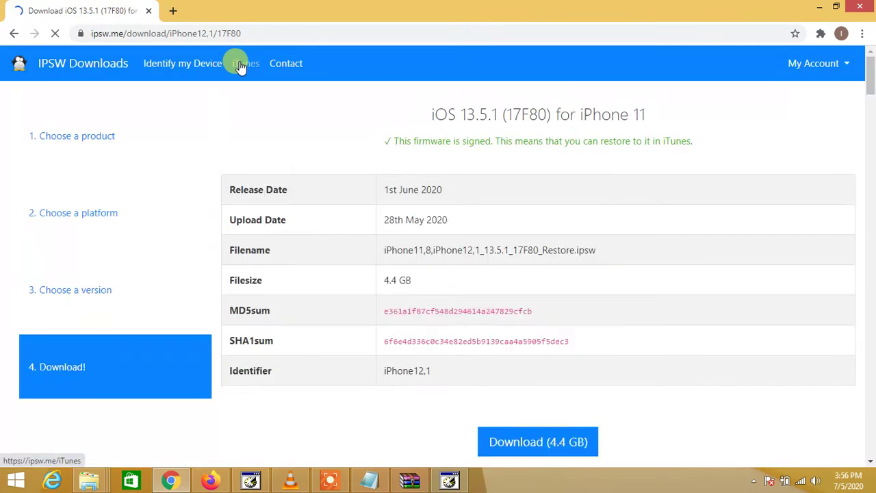
Step: Look over the iOS 13.5.1 firmware page for iPhone 11 and minimize the browser
{"action": "scroll", "coordinate": [489, 321], "scroll_direction": "down", "scroll_amount": 5}
{"action": "scroll", "coordinate": [489, 322], "scroll_direction": "up", "scroll_amount": 10}
{"action": "left_click", "coordinate": [821, 6]}
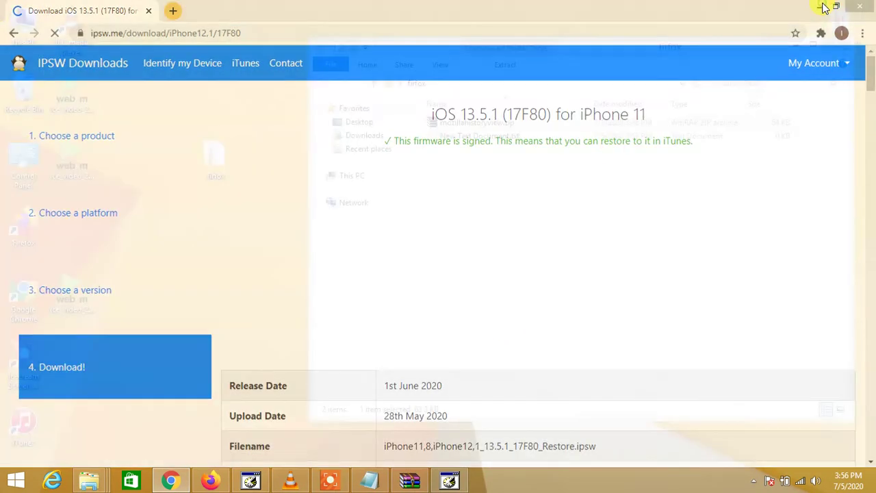
{"action": "left_click", "coordinate": [474, 369]}
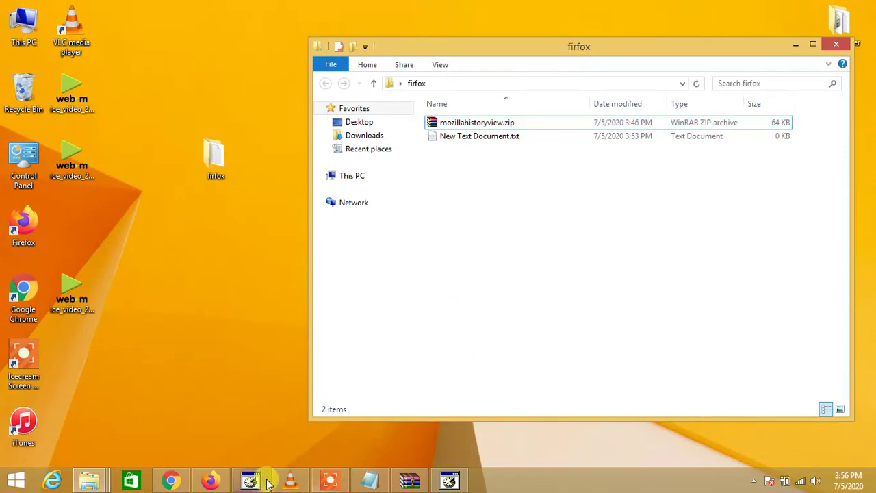
Step: Return to the text document in Notepad and write "thanks for watching" at its end
{"action": "left_click", "coordinate": [368, 481]}
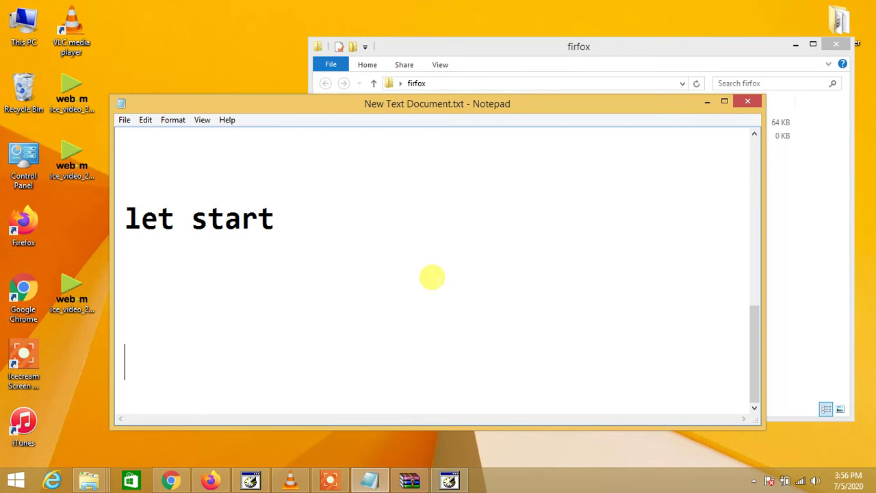
{"action": "type", "text": "t"}
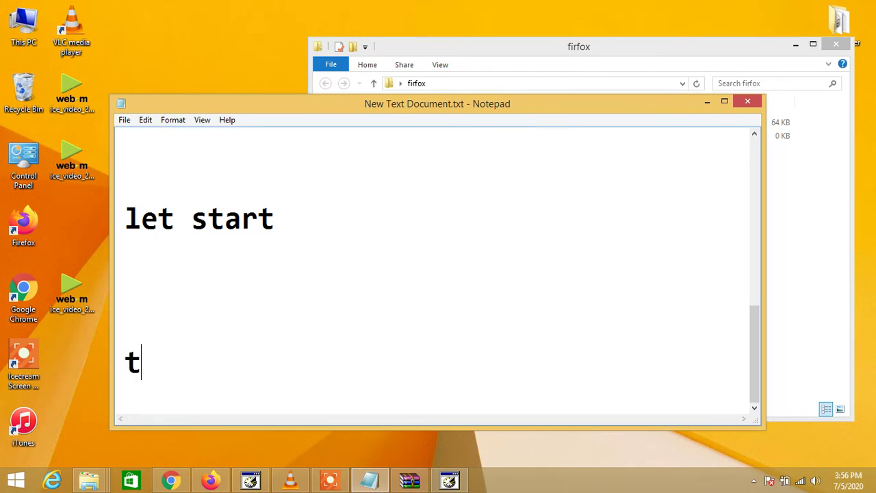
{"action": "type", "text": "hanks"}
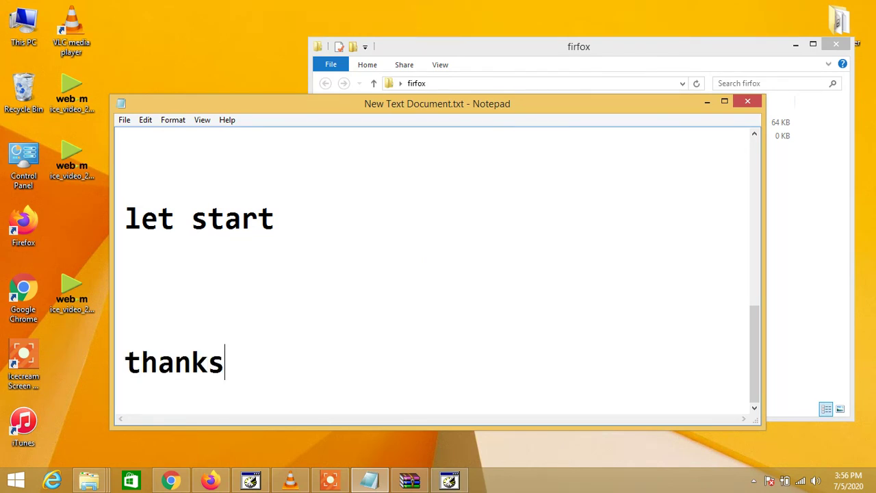
{"action": "type", "text": " for "}
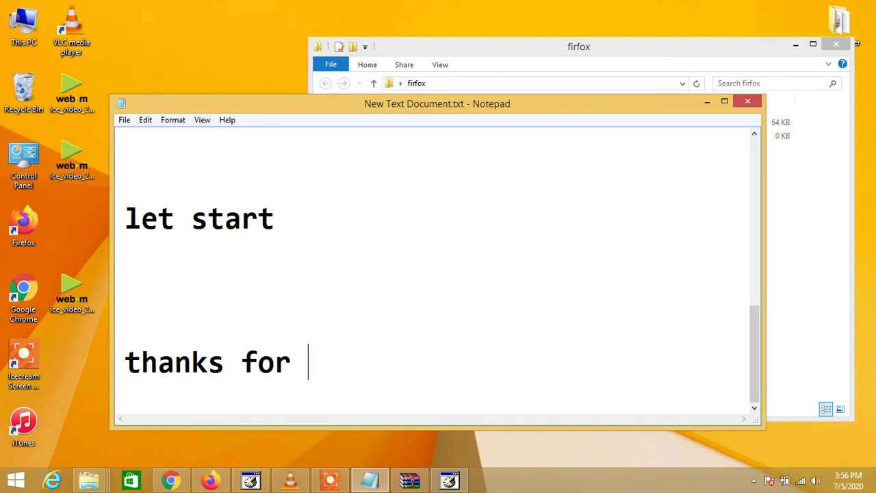
{"action": "type", "text": "watching"}
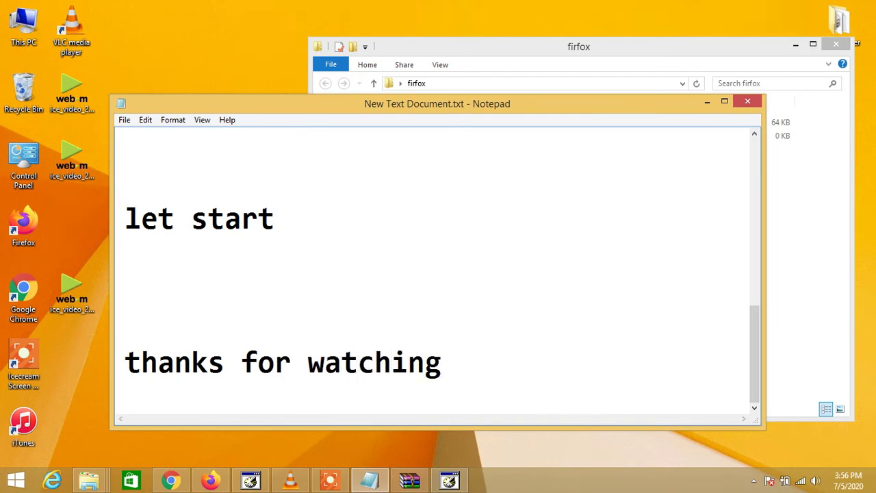
{"action": "left_click", "coordinate": [330, 481]}
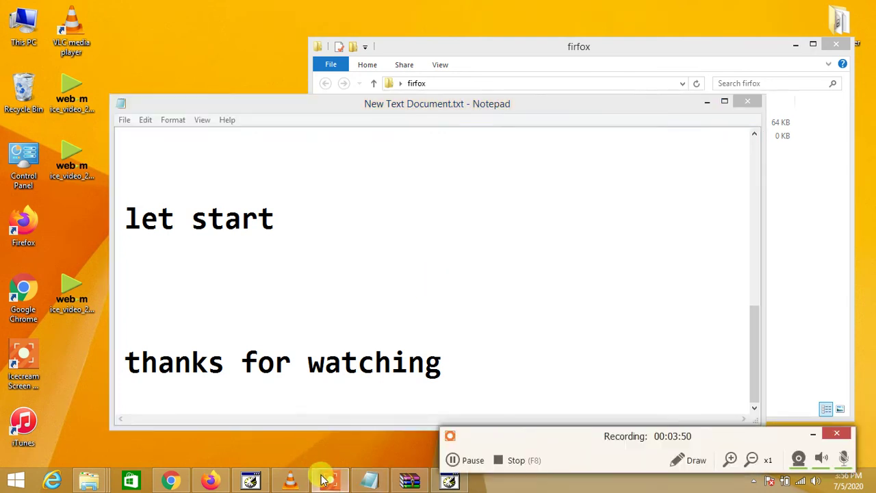